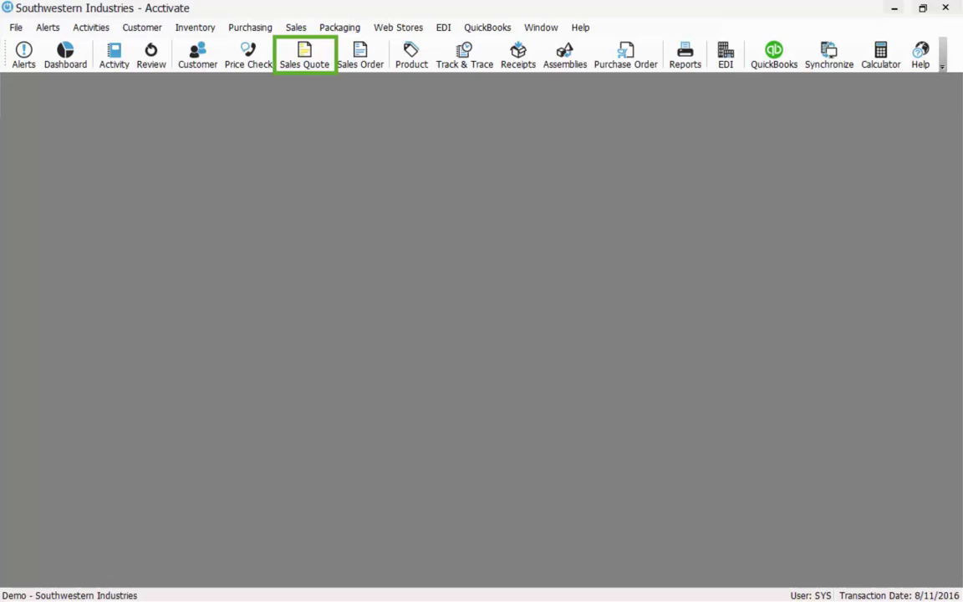
Create a new sales quote for Best Cleaning and Laundry and choose a different customer contact
left_click(296, 26)
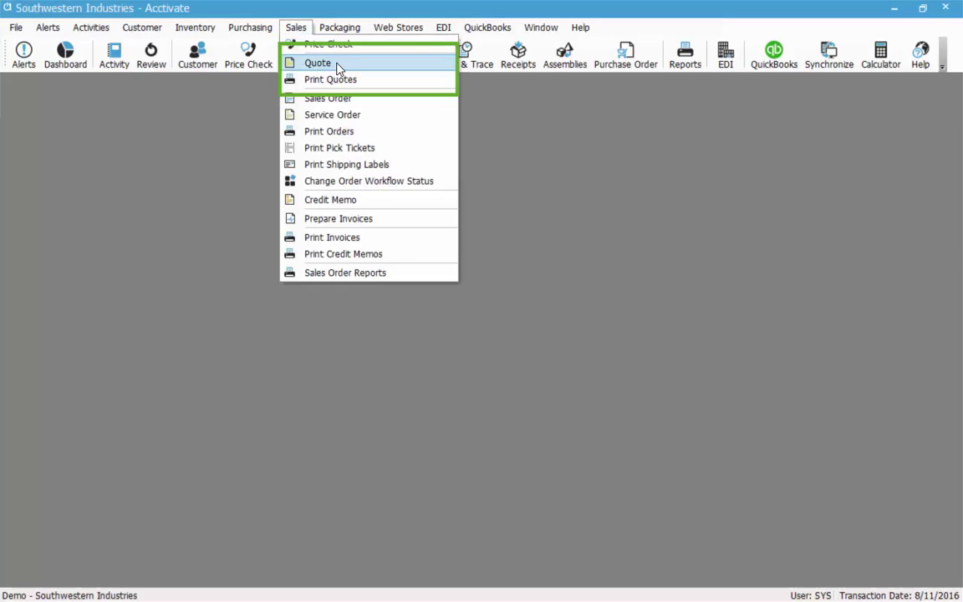
left_click(338, 66)
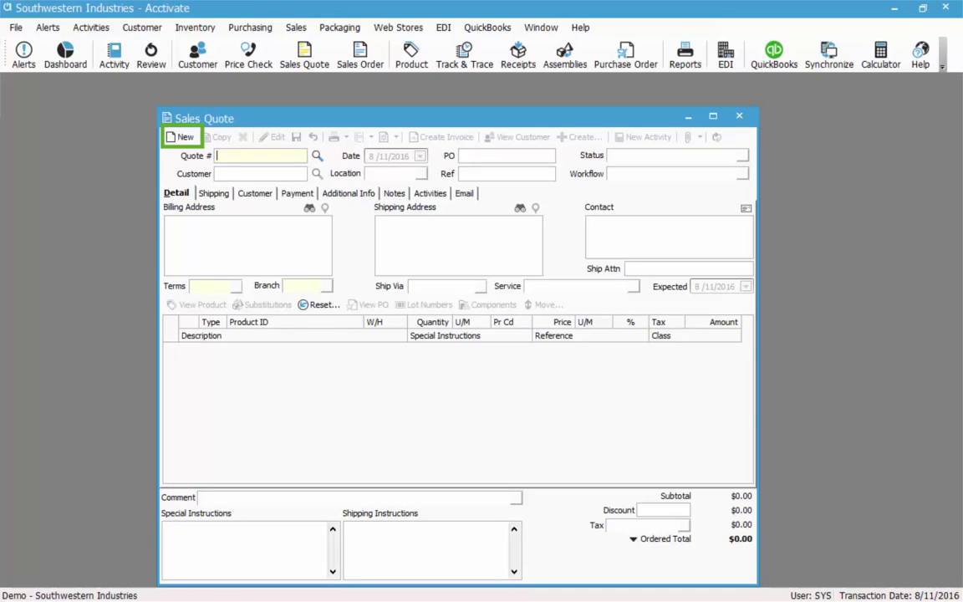
key("ctrl+n")
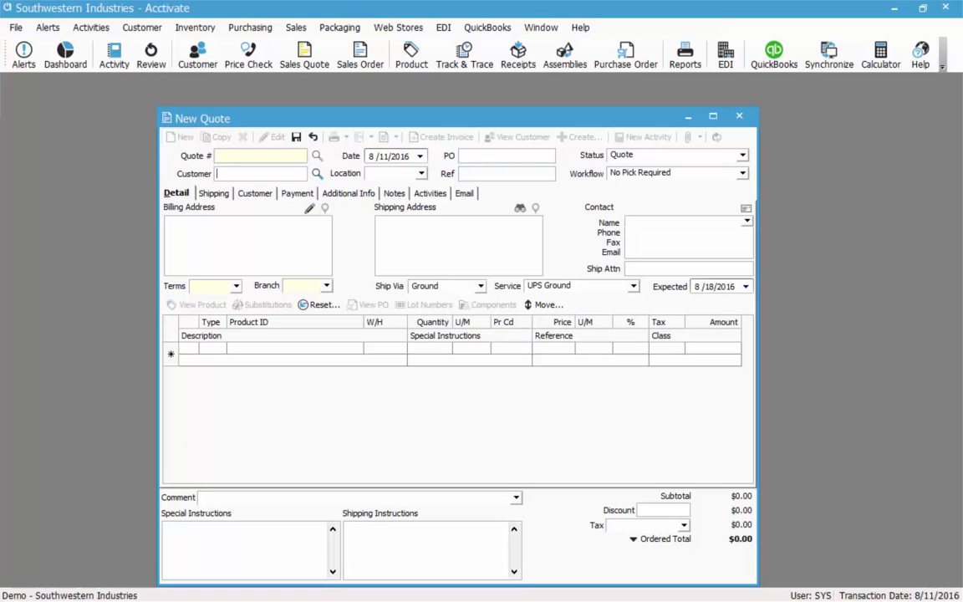
left_click(317, 173)
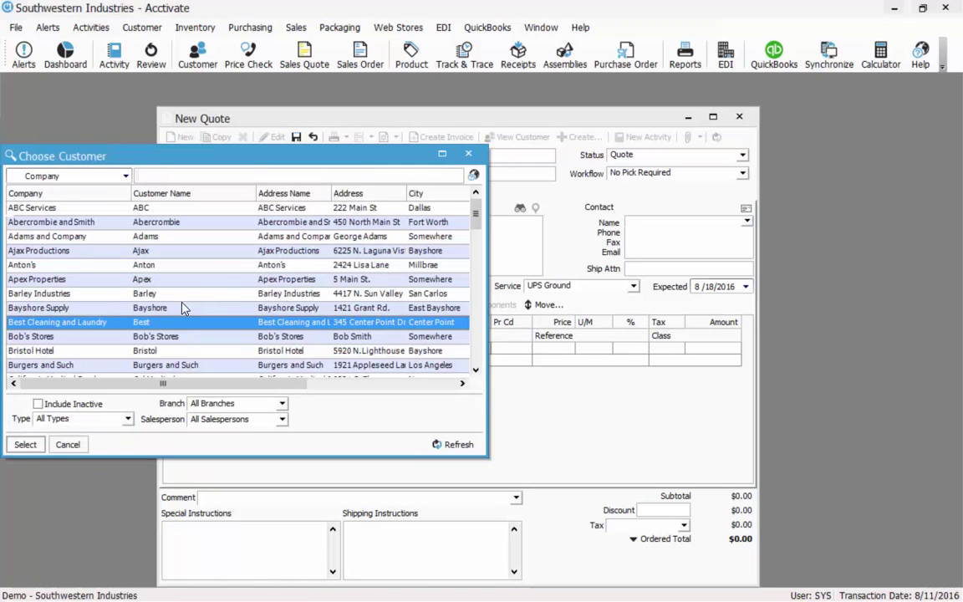
left_click(25, 444)
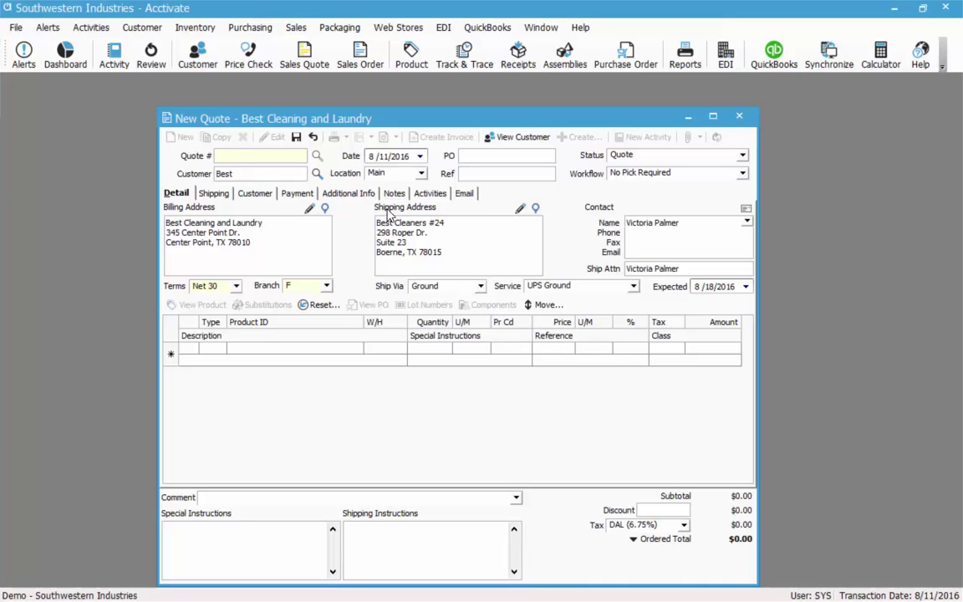
left_click(675, 222)
left_click(679, 260)
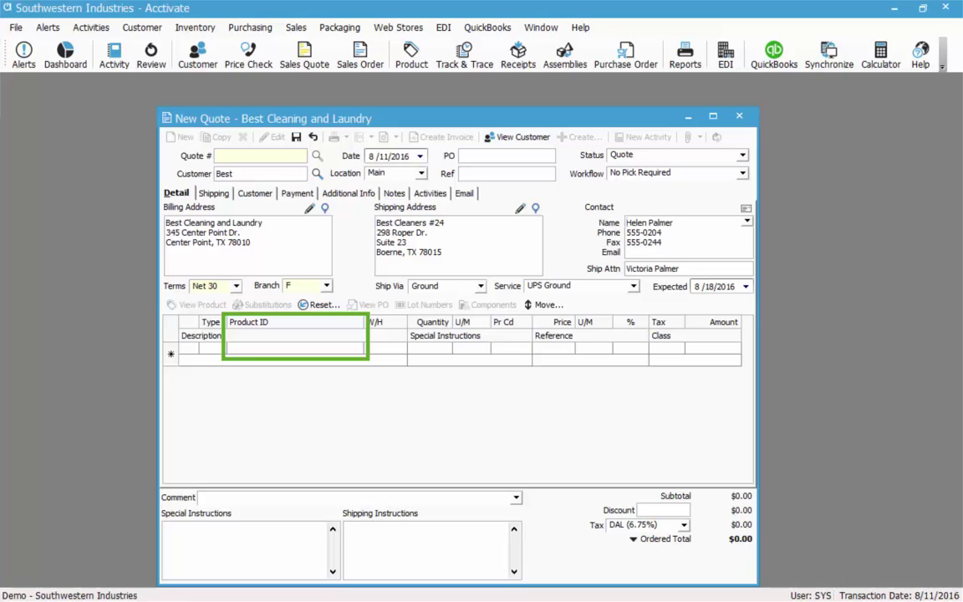
Add product B15 as the first line item of the quote with a quantity of 10
left_click(292, 348)
type("B15")
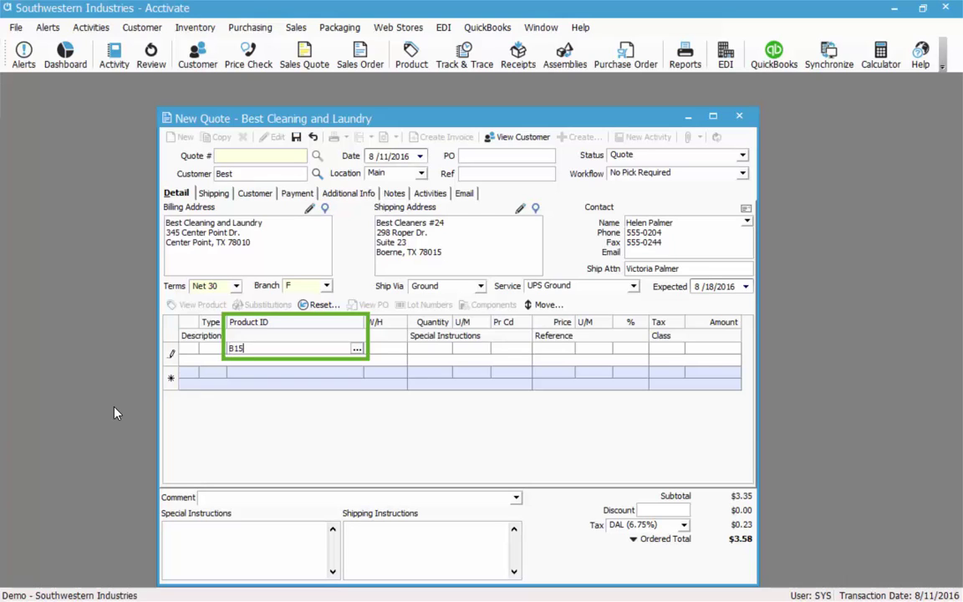
key("Tab")
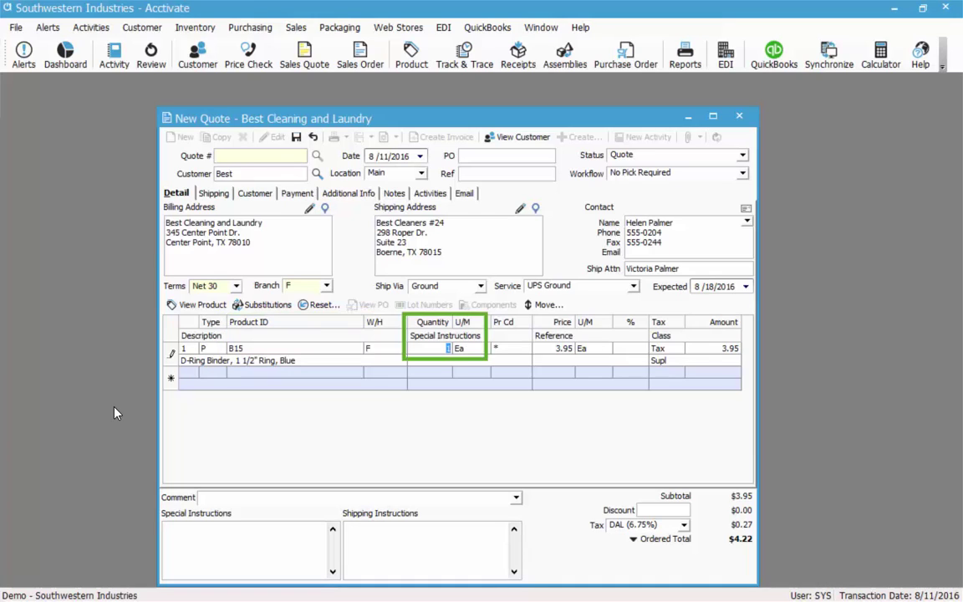
type("10")
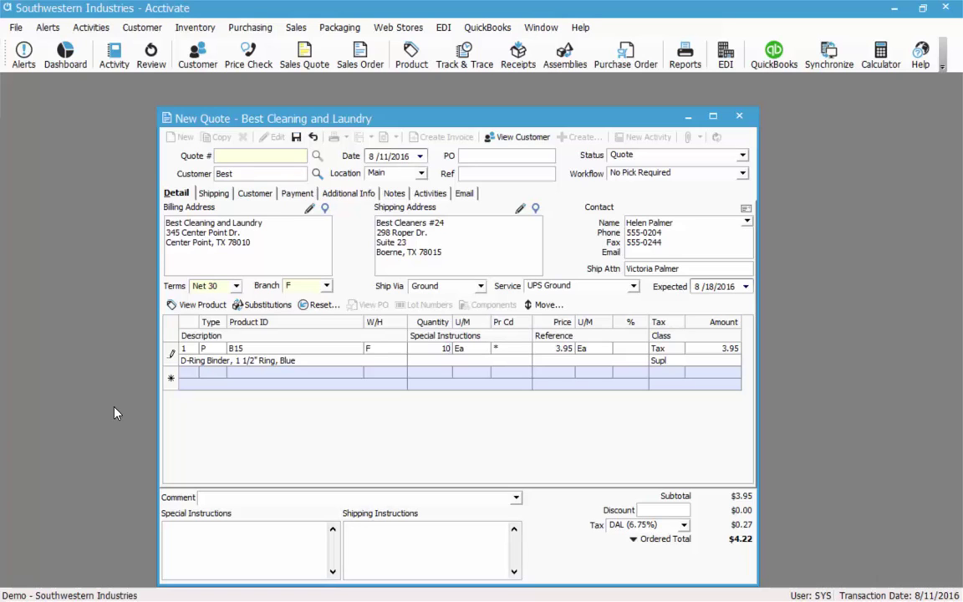
Apply the Distributor price of 3.30 to the B15 line and give it a 10% discount
left_click(525, 350)
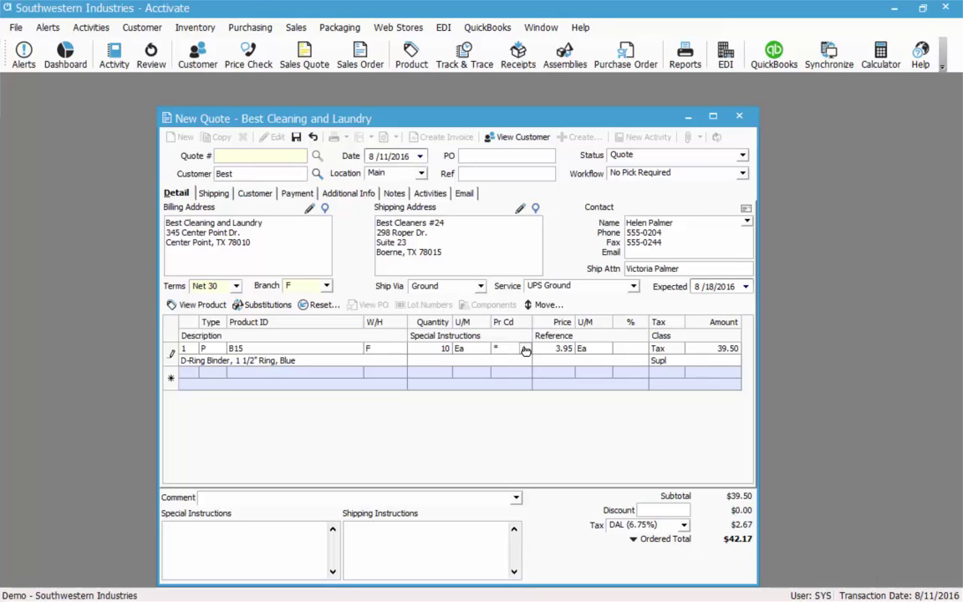
left_click(525, 349)
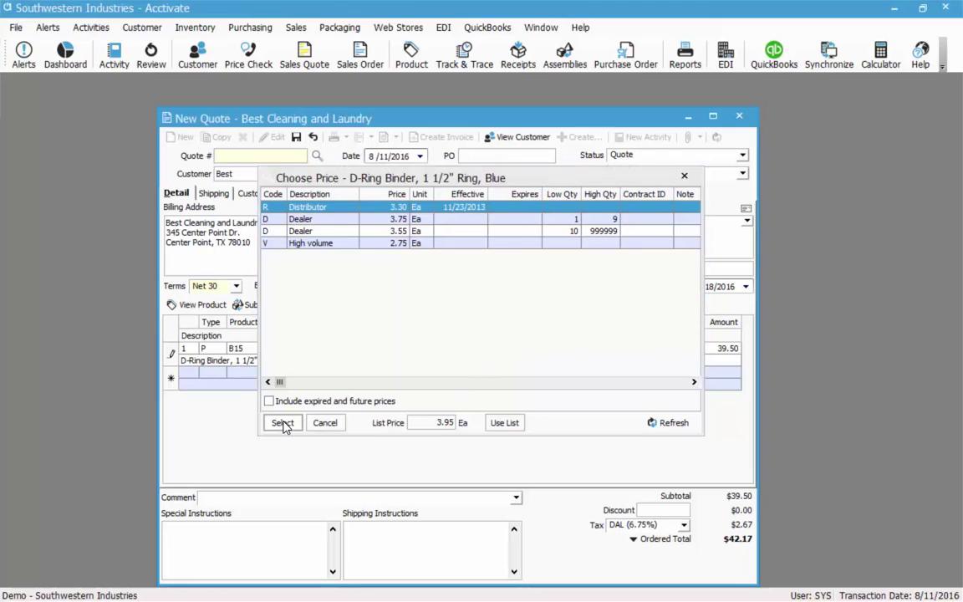
left_click(282, 423)
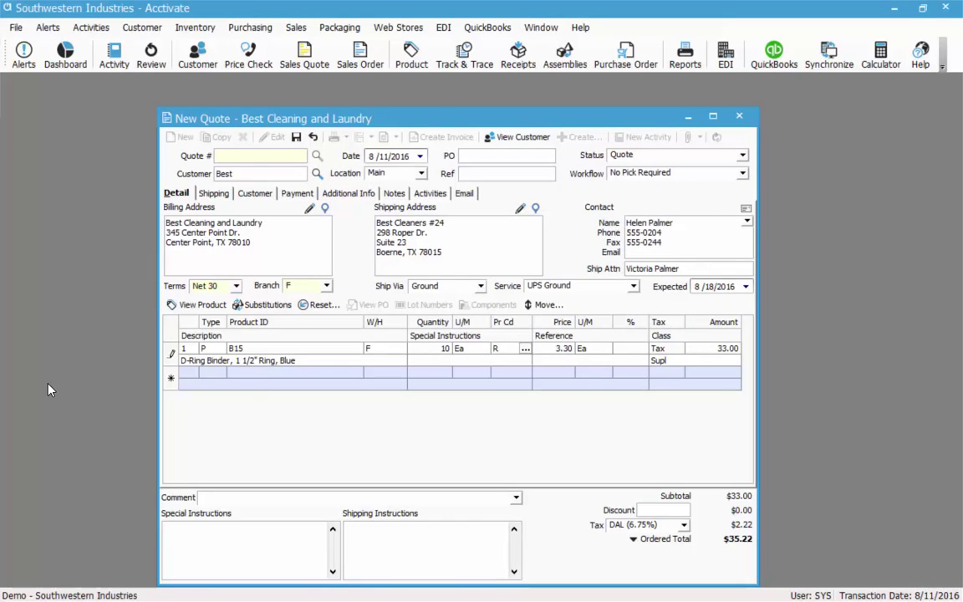
key("Tab")
type("10")
key("Return")
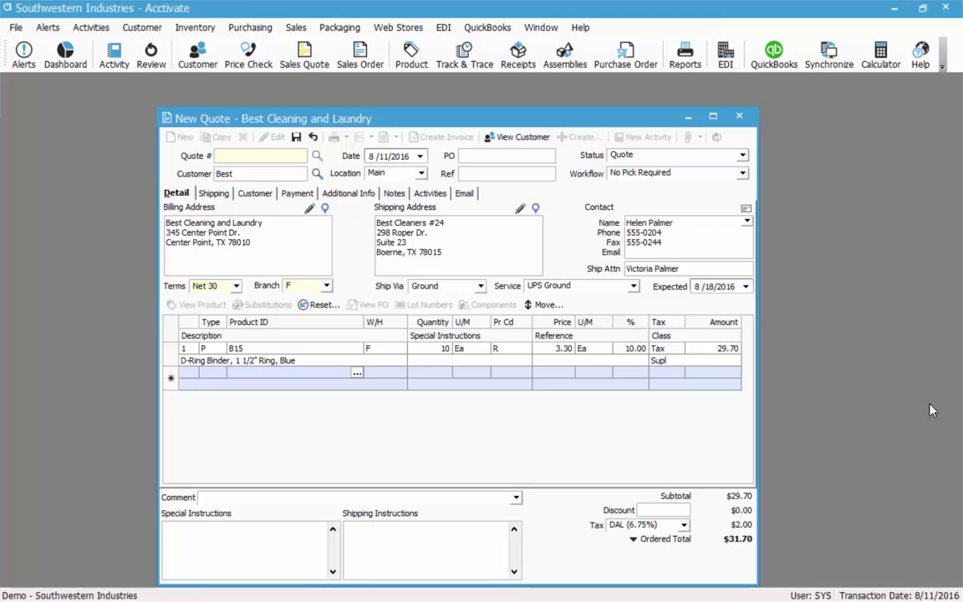
Add the Black Button product as the second line item with a quantity of 50
left_click(357, 373)
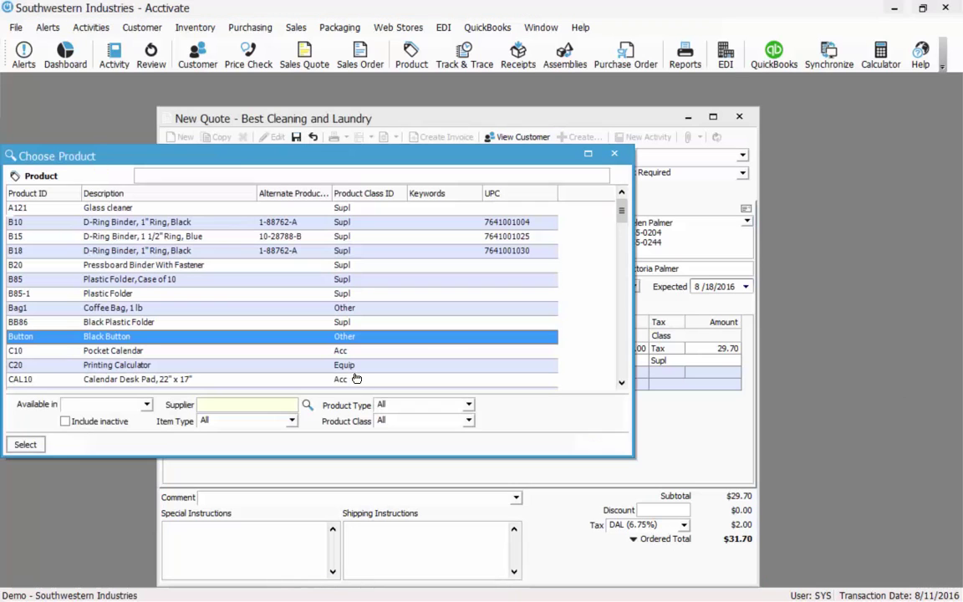
left_click(34, 444)
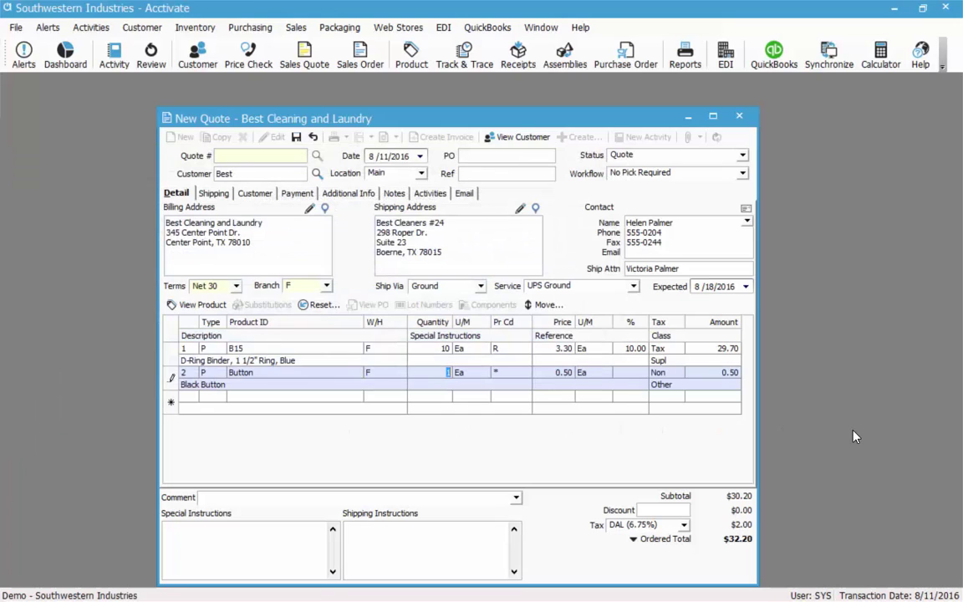
type("50")
key("Tab")
key("Tab")
key("Tab")
key("Tab")
key("Tab")
key("Tab")
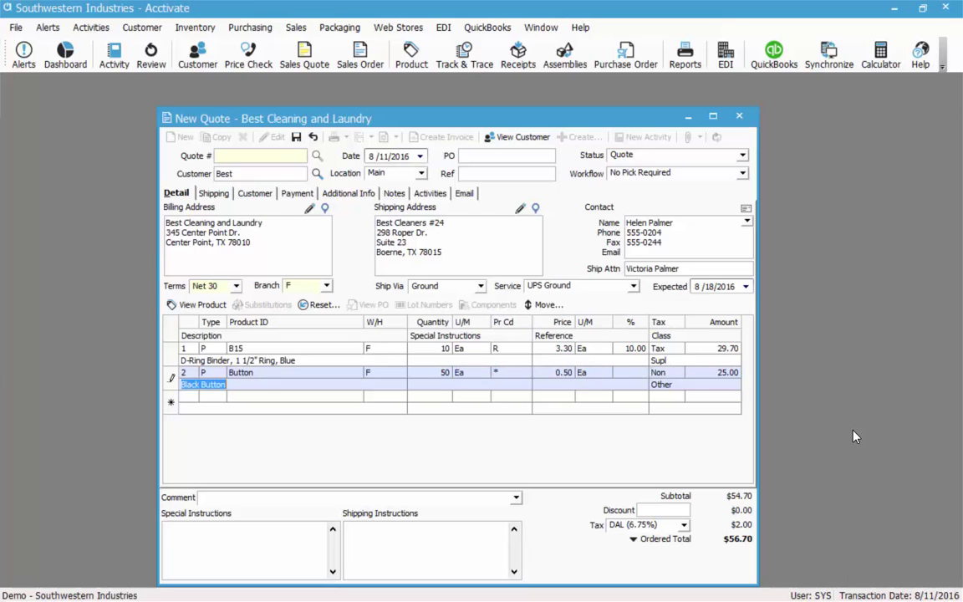
Save the special instructions "Get newest buttons with logo." on the Black Button line
key("Tab")
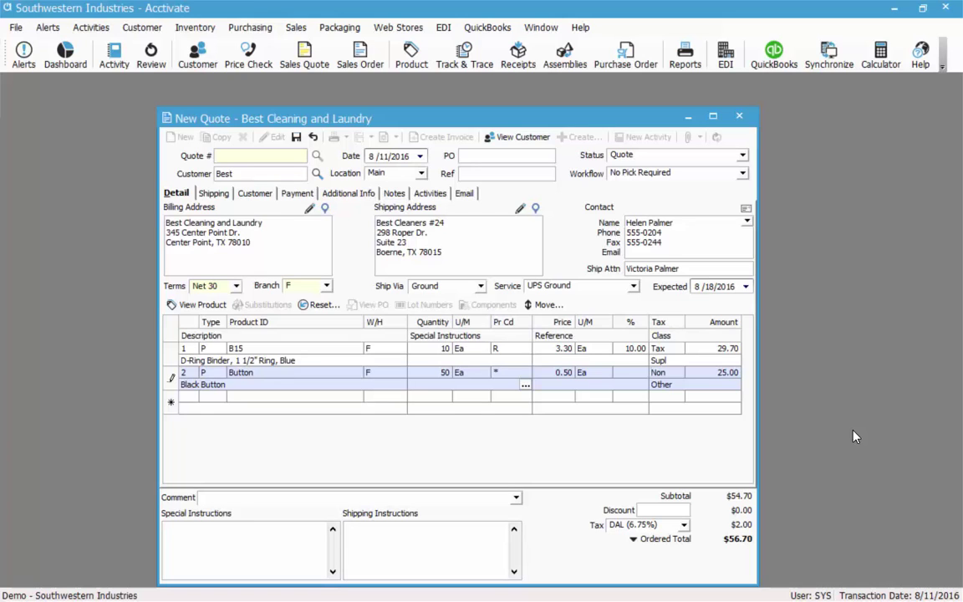
left_click(525, 385)
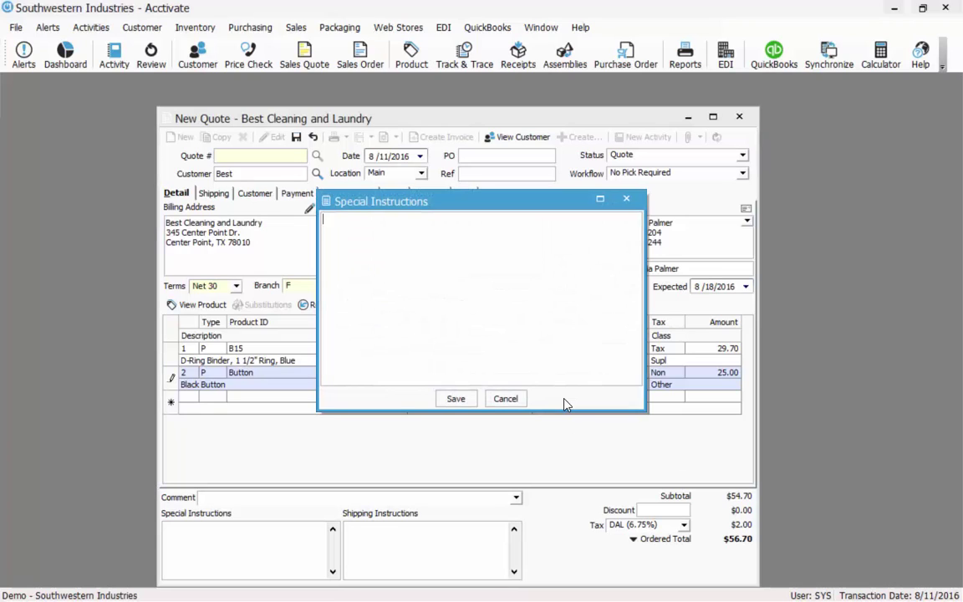
type("Get newest buttons with logo.")
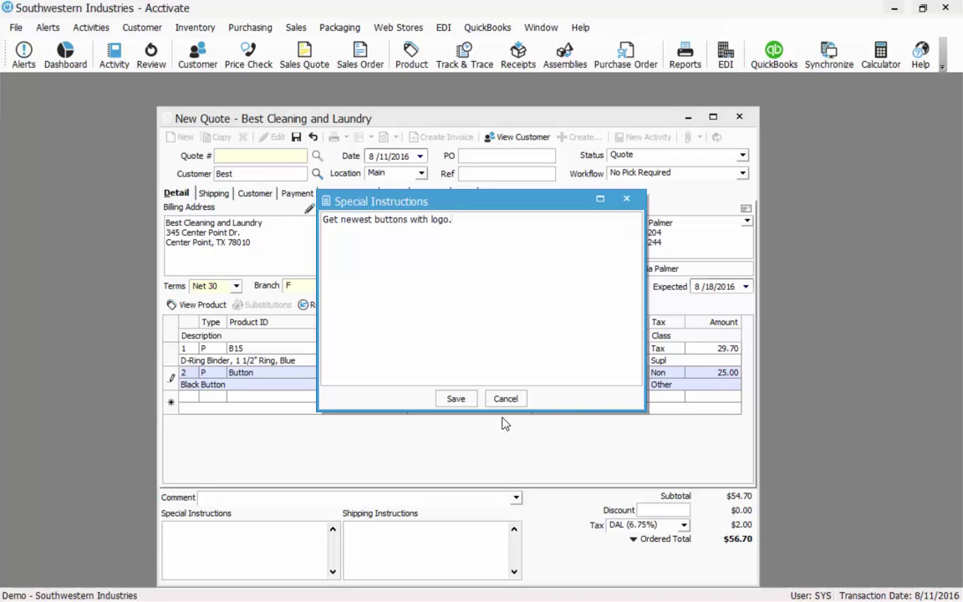
left_click(469, 402)
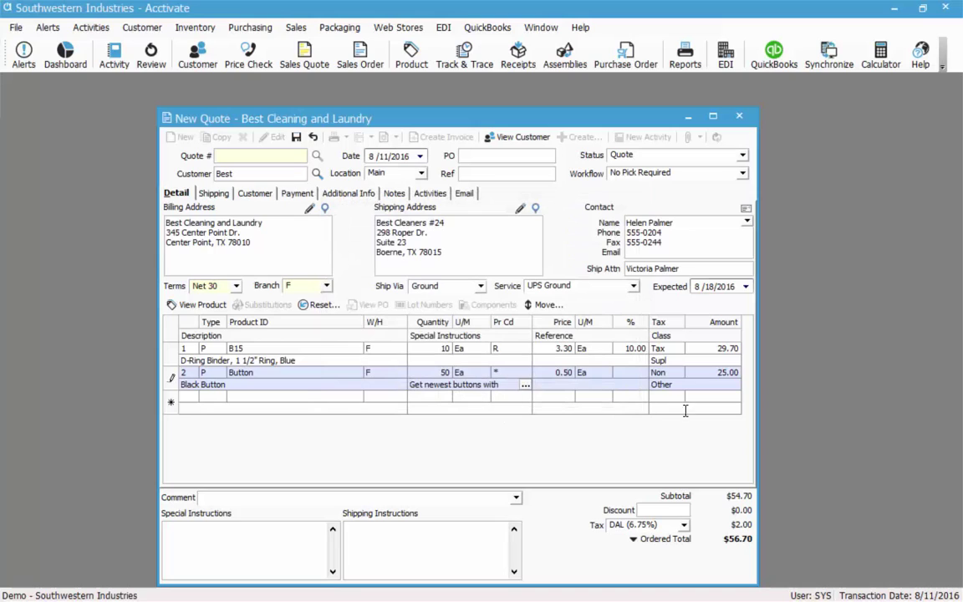
key("Tab")
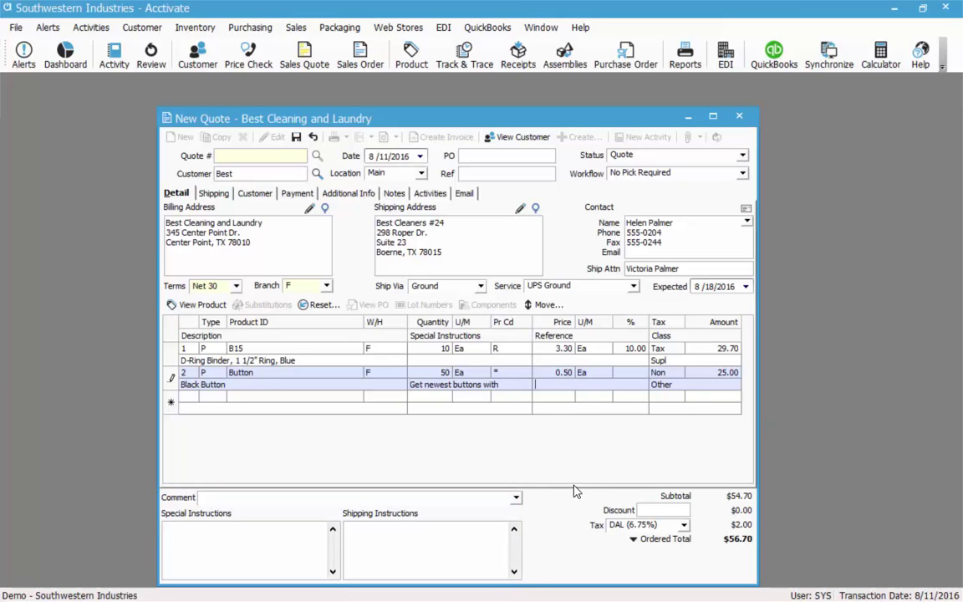
Set the quote's comment to "Special quantity prices honored this order only."
left_click(516, 497)
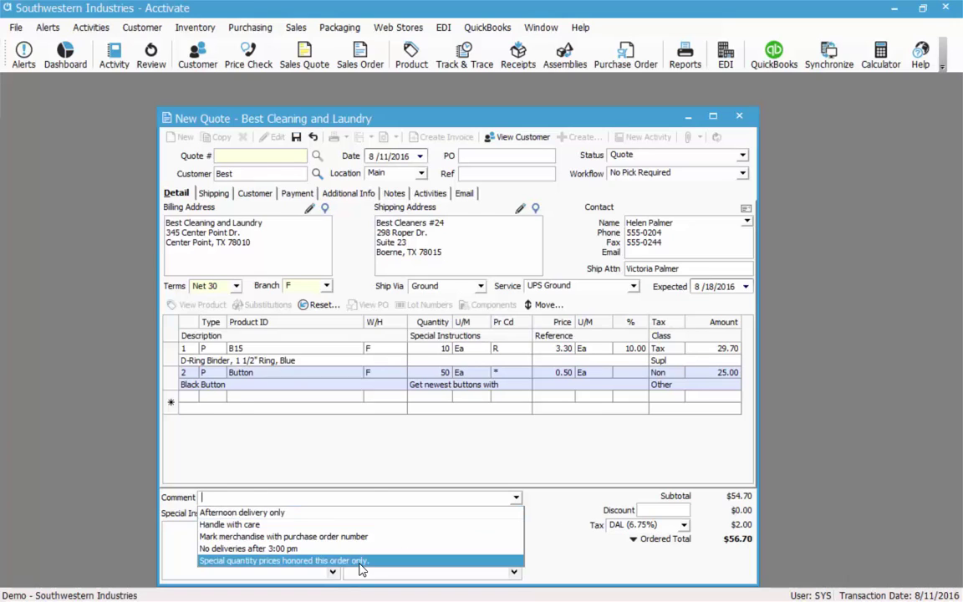
left_click(305, 560)
left_click(293, 561)
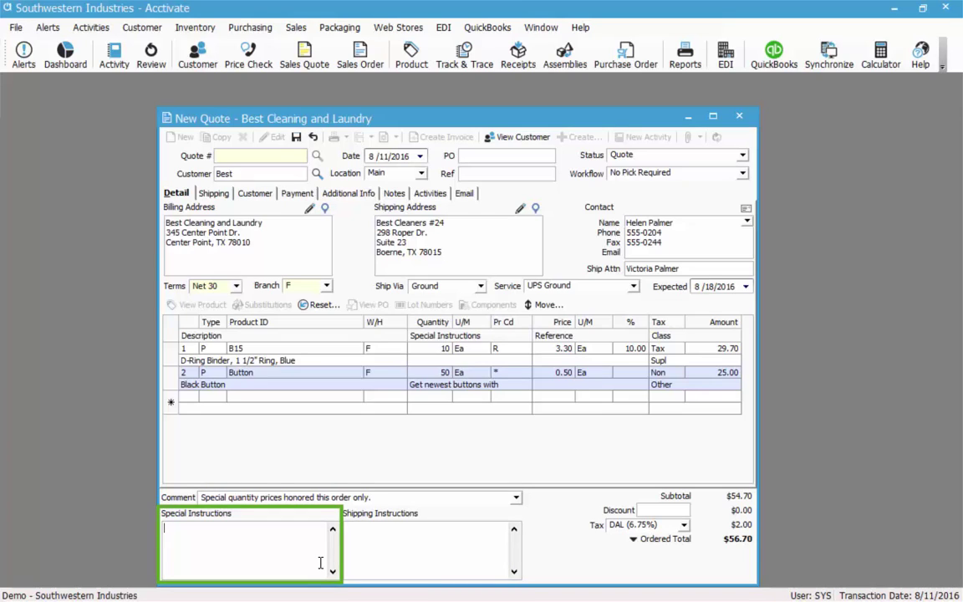
key("Tab")
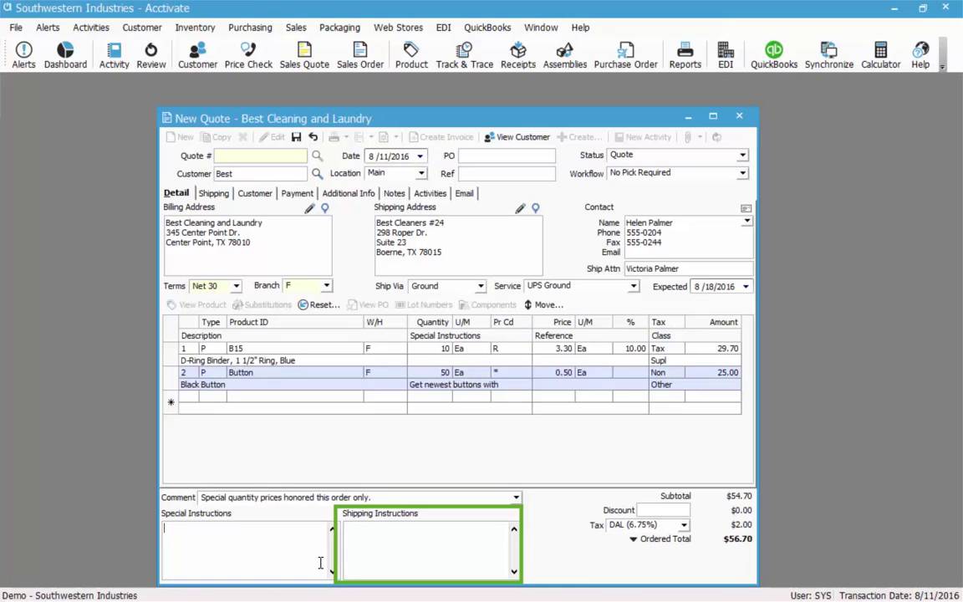
key("Tab")
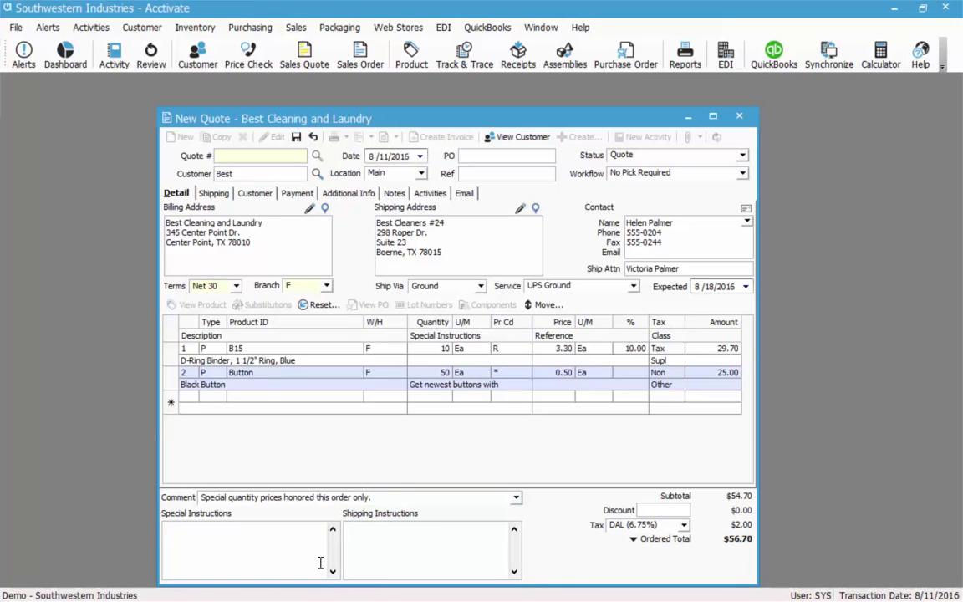
Set the marketing code in the quote's customer information to Radio
key("Right")
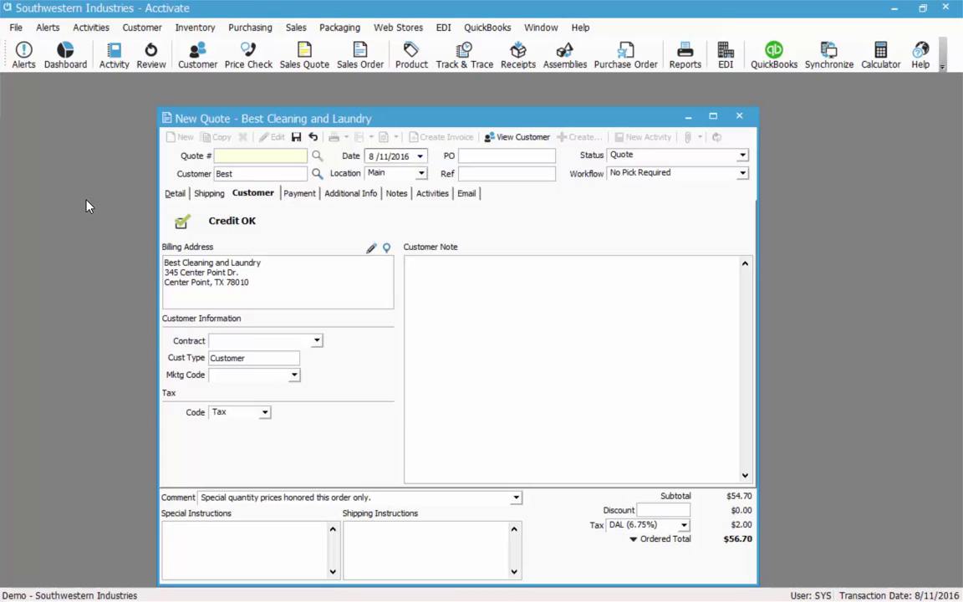
left_click(294, 375)
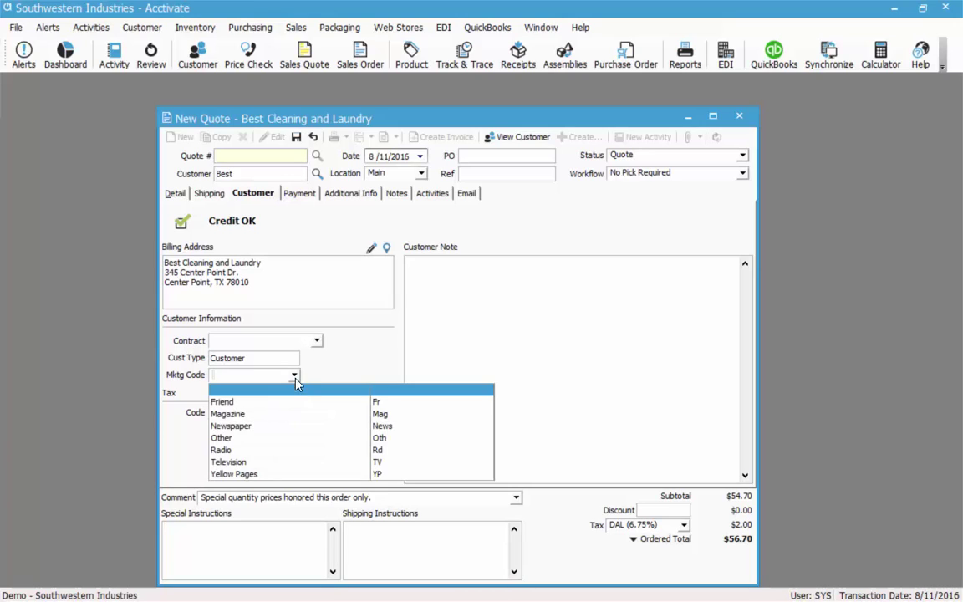
left_click(221, 450)
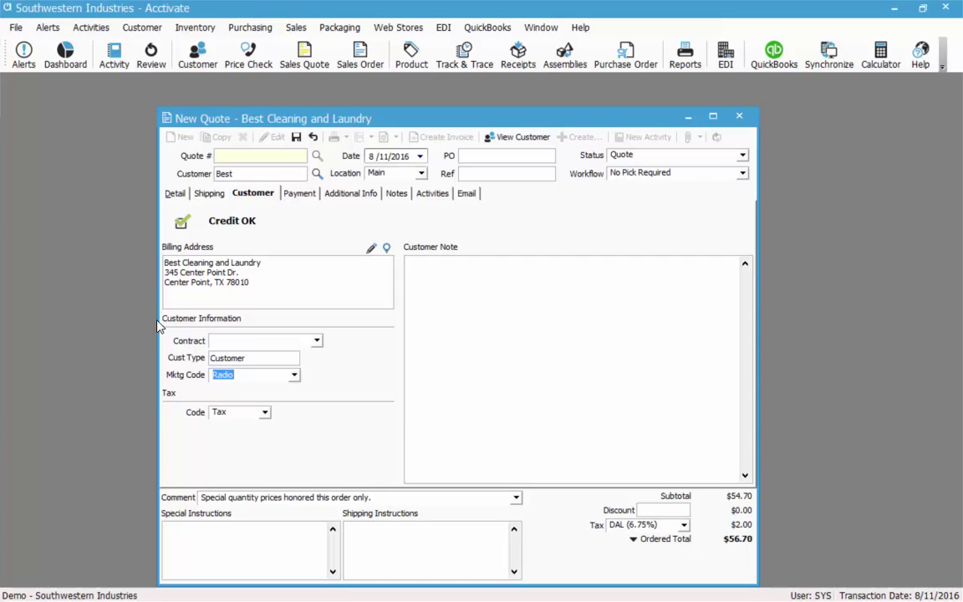
Review the quote's payment, additional info, notes, activities and email sections
left_click(293, 195)
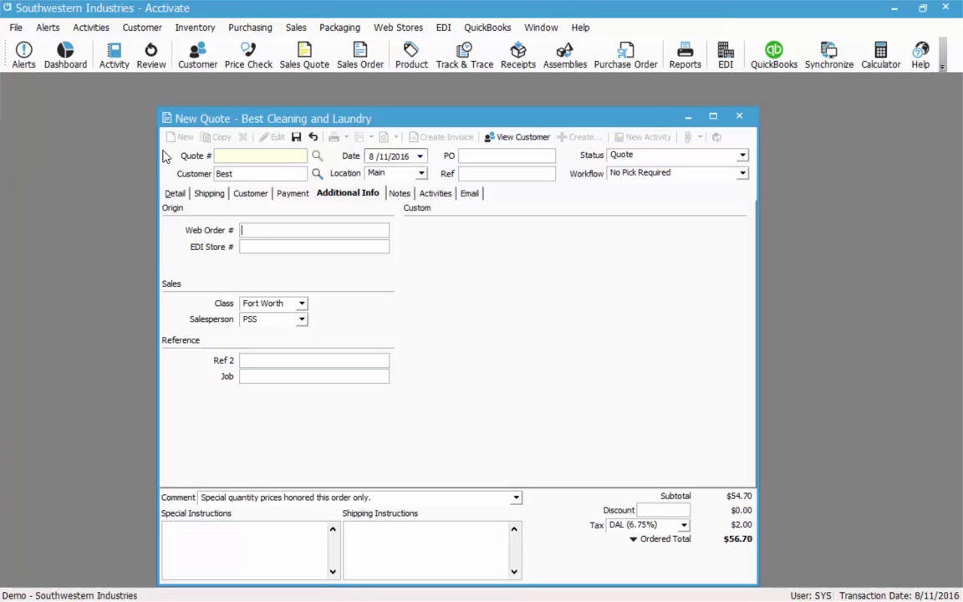
left_click(389, 193)
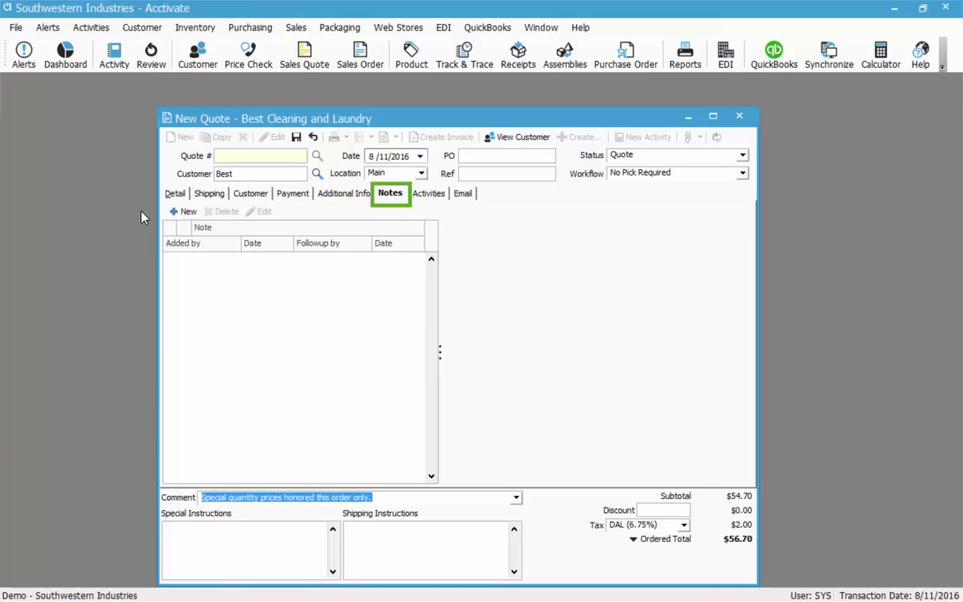
key("ctrl+Tab")
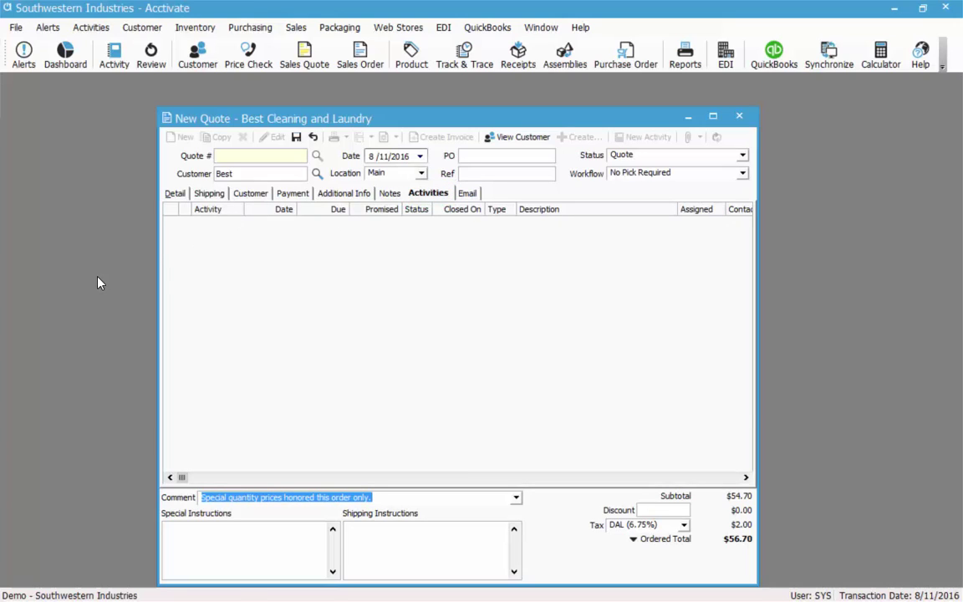
left_click(466, 194)
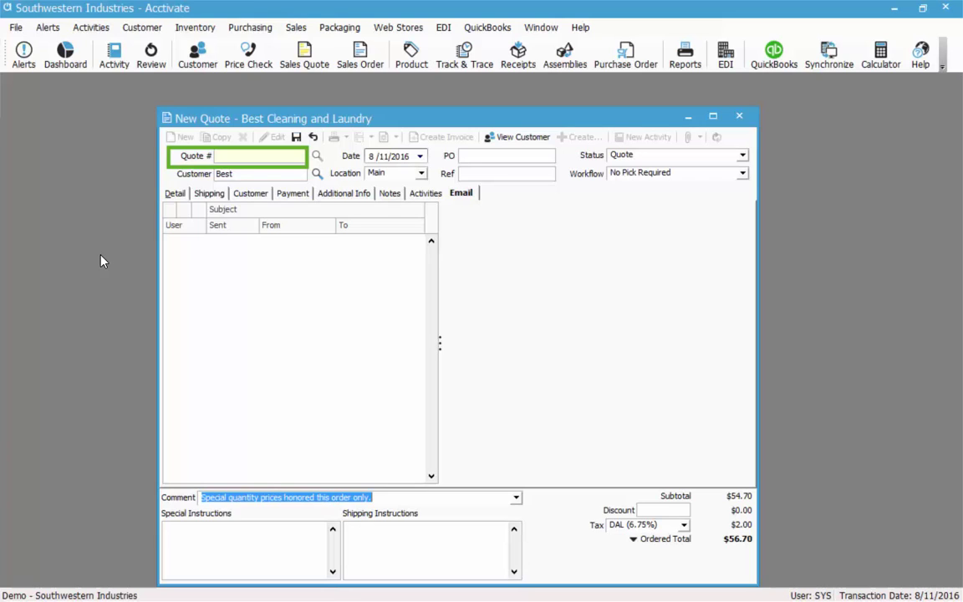
Save the quote with an automatically assigned number and open its print and email options
left_click(296, 137)
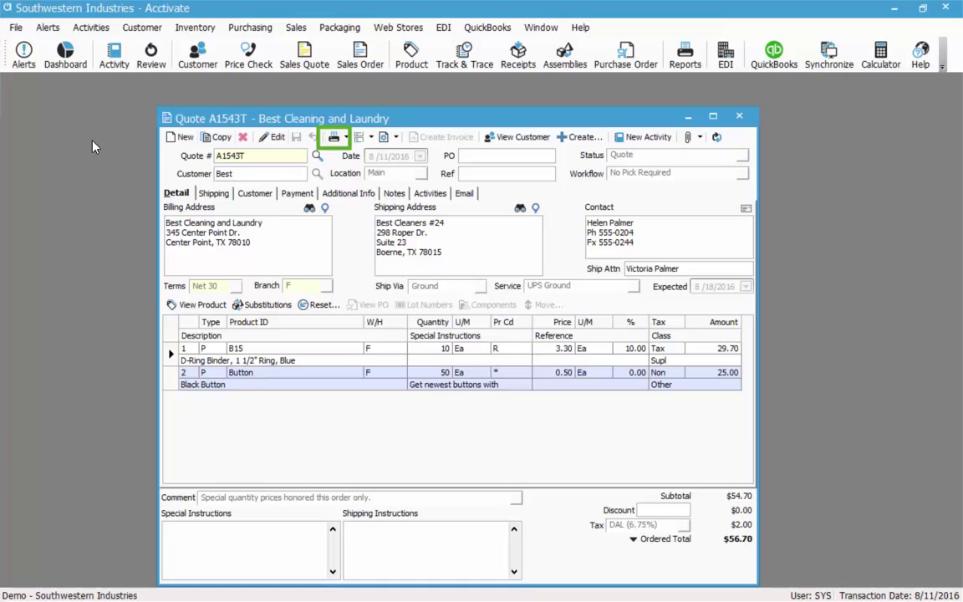
left_click(347, 138)
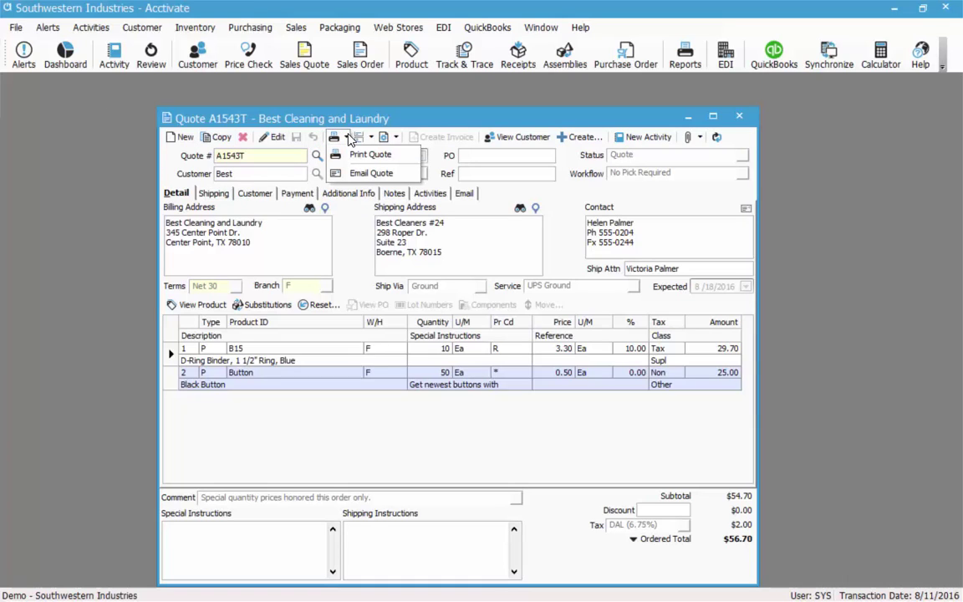